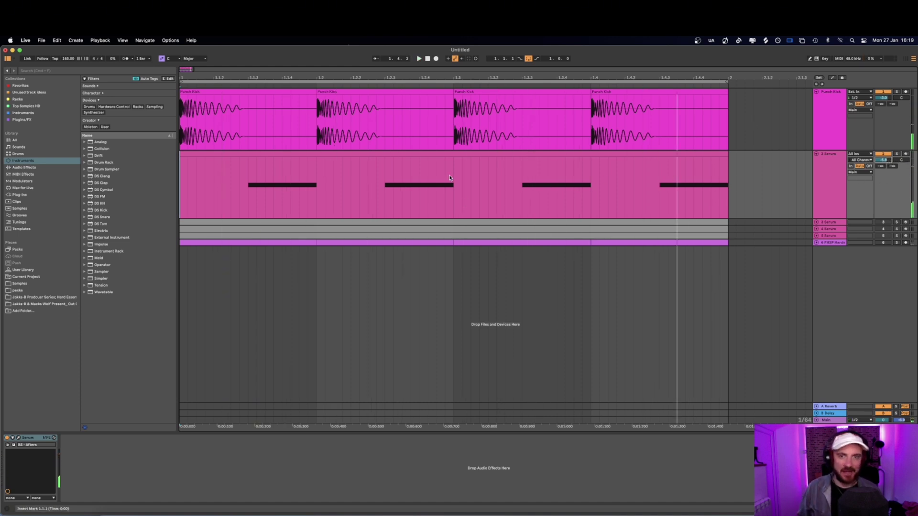
Loop the first beat and highlight the offbeat bass note in its second half on the 2 Serum track.
click(315, 187)
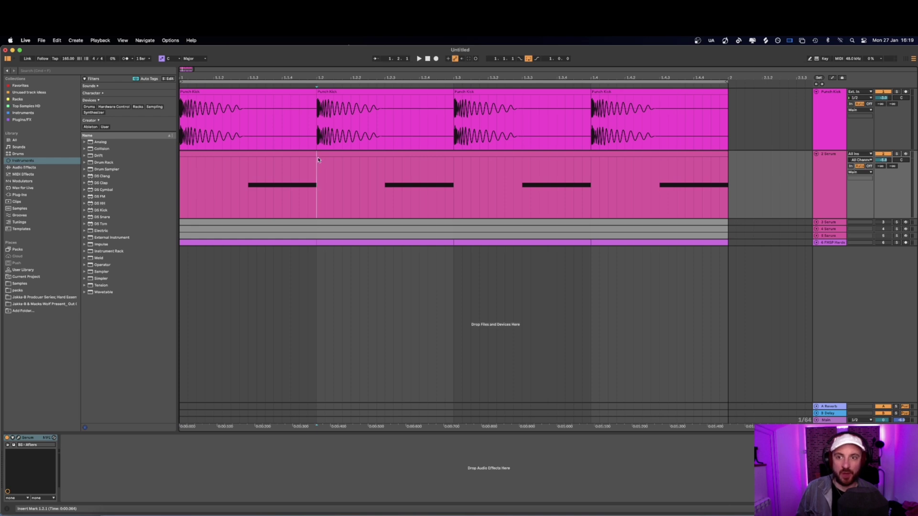
drag(318, 191, 249, 187)
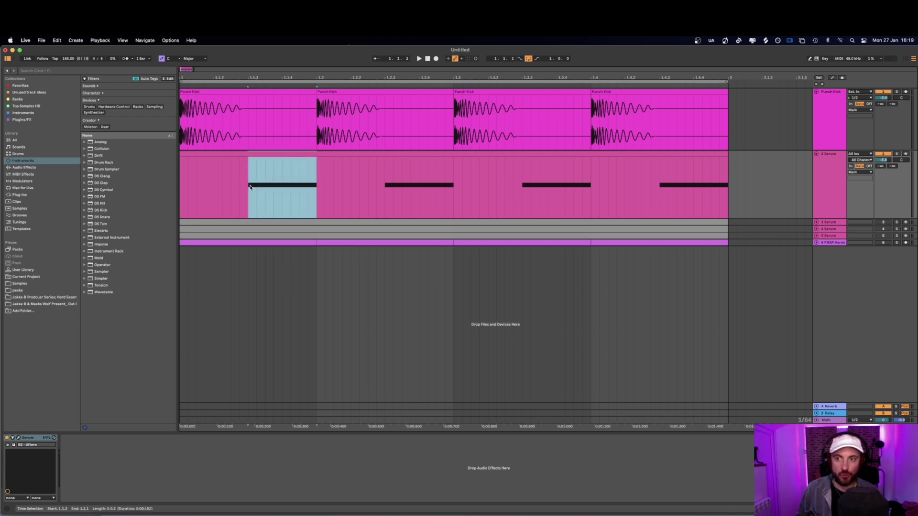
key(plus)
drag(440, 206, 177, 184)
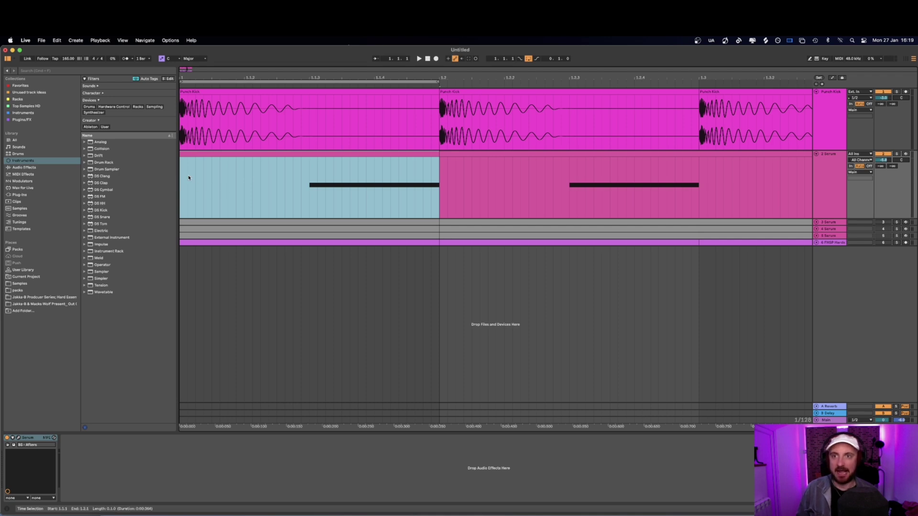
key(minus)
drag(257, 118, 188, 119)
drag(258, 179, 334, 180)
scroll(477, 172, down, 2)
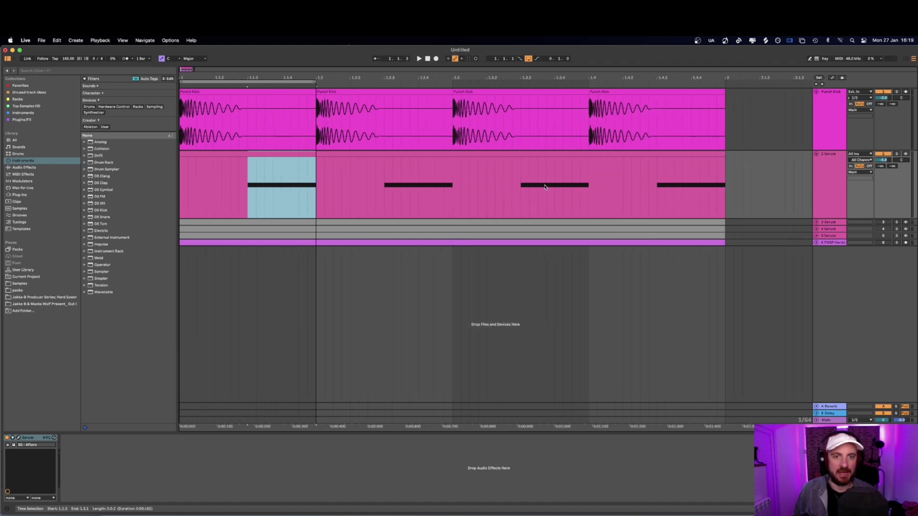
Play the offbeat bass clip on the 2 Serum track with the kick and extend the loop to the full bar.
click(823, 186)
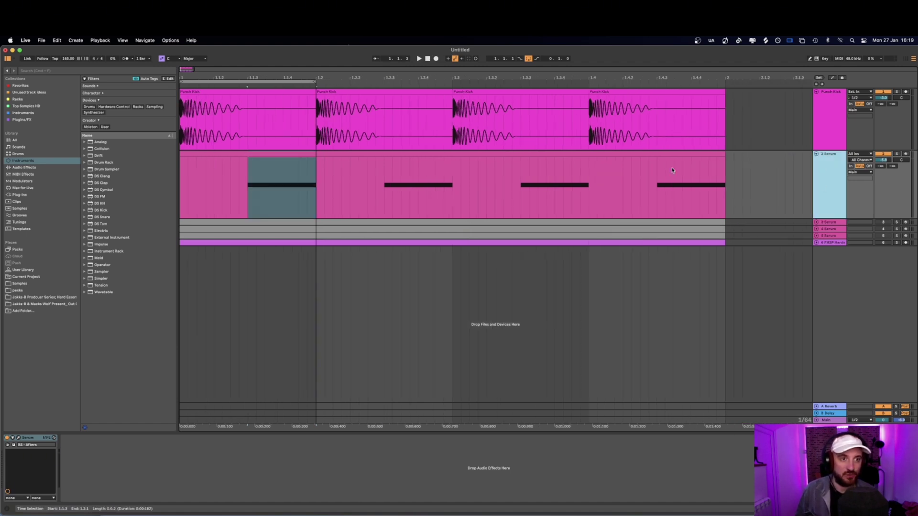
click(670, 153)
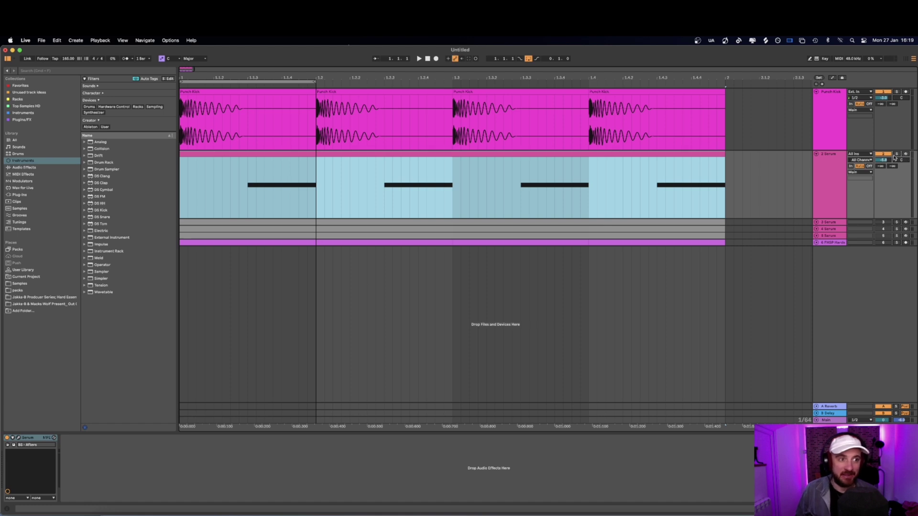
key(space)
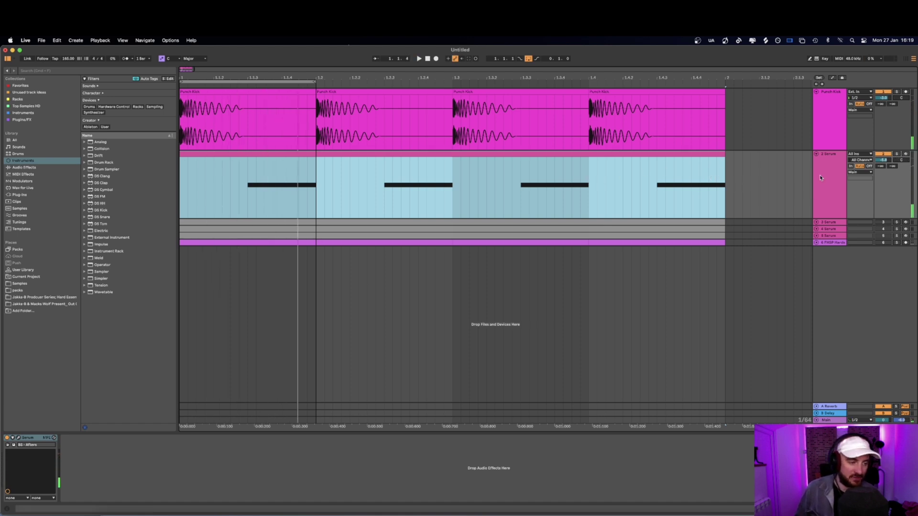
click(209, 198)
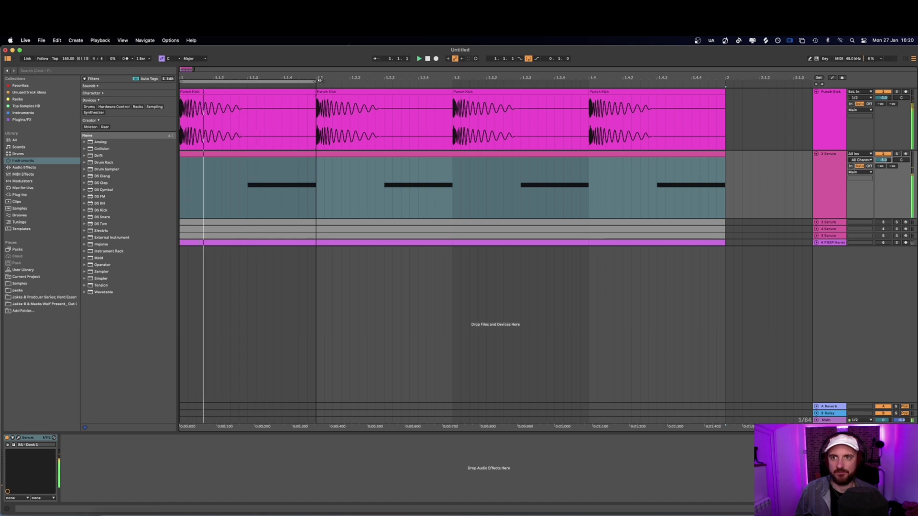
drag(319, 83, 725, 83)
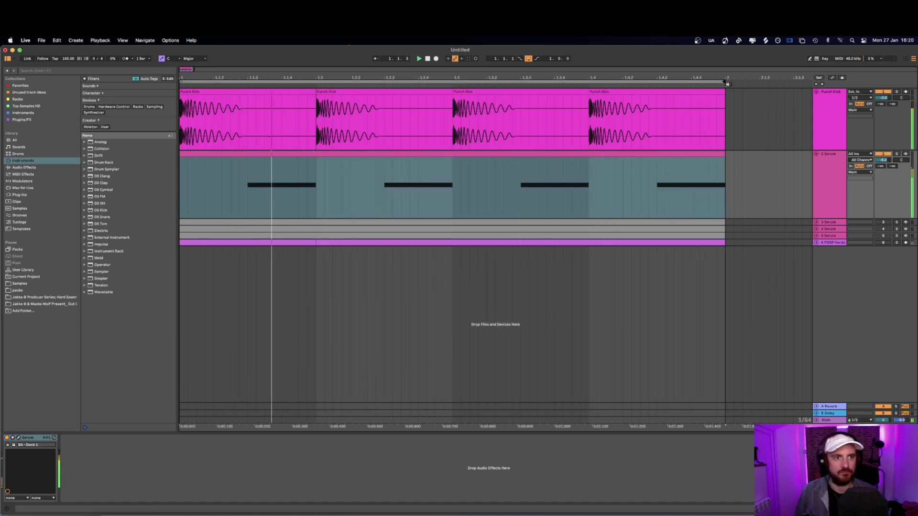
Play the offbeat pattern on the 3 Serum track from the start and solo that track.
click(815, 190)
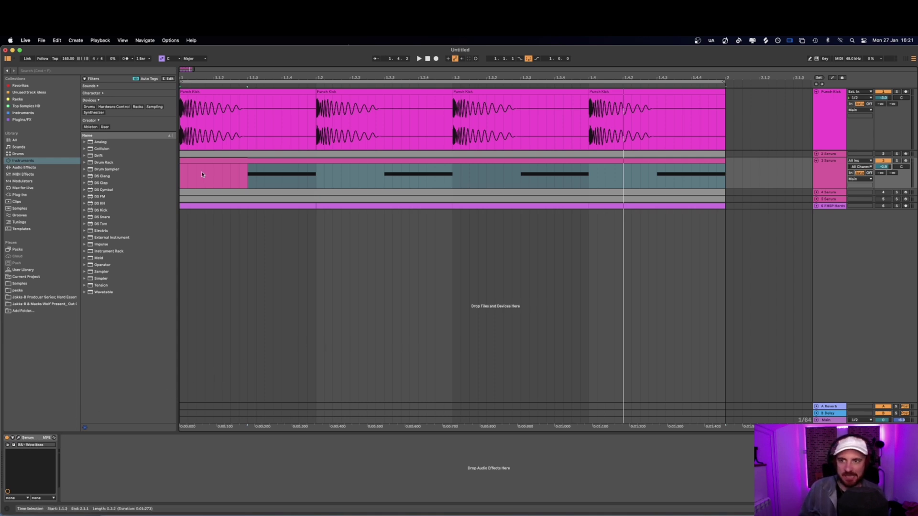
click(181, 171)
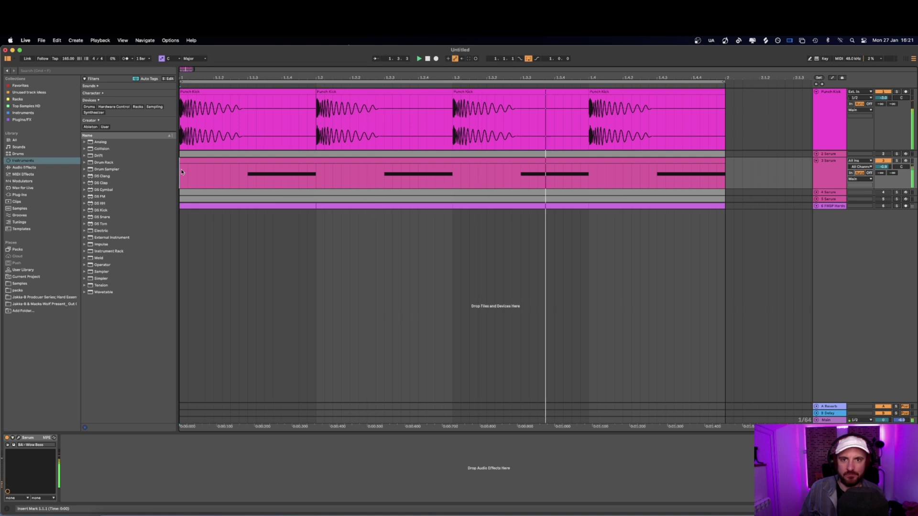
click(897, 161)
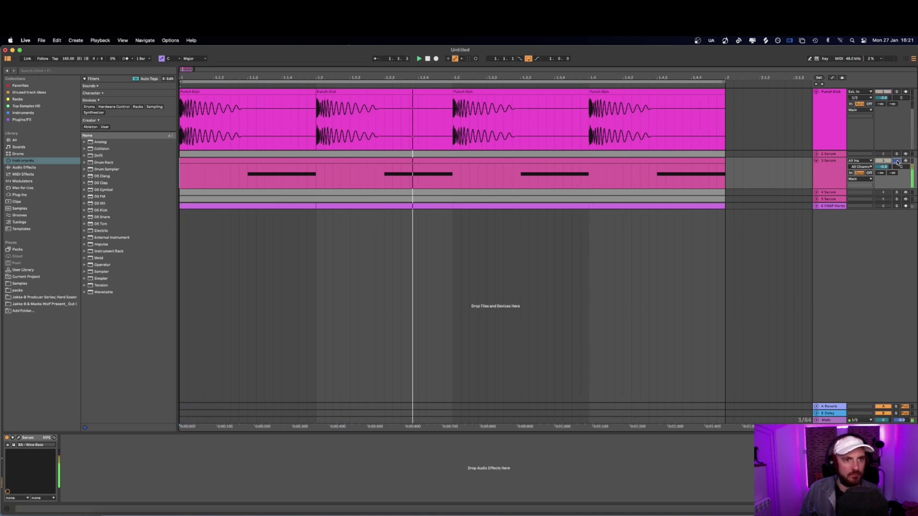
Set the envelope 1 attack of the 3 Serum track's synth to 62 ms and close the Serum window.
click(19, 438)
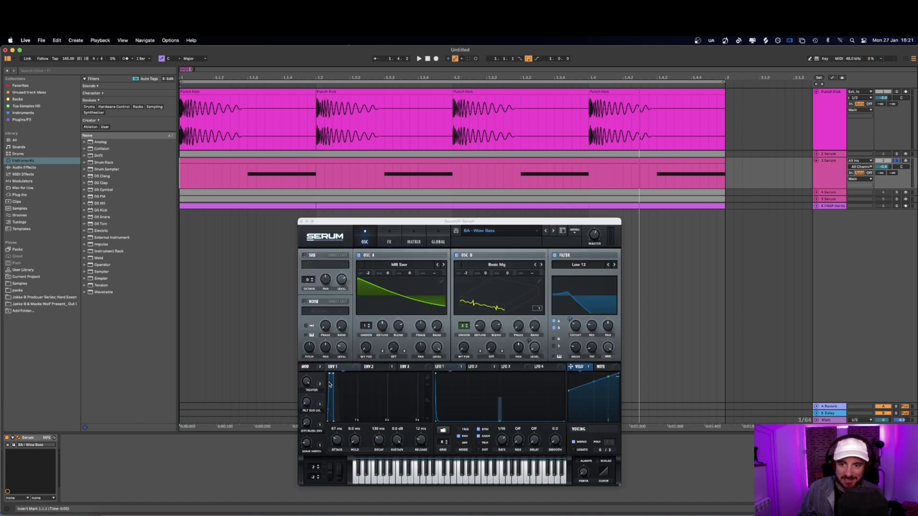
mouse_move(339, 442)
mouse_down()
mouse_move(332, 464)
mouse_move(337, 440)
mouse_up()
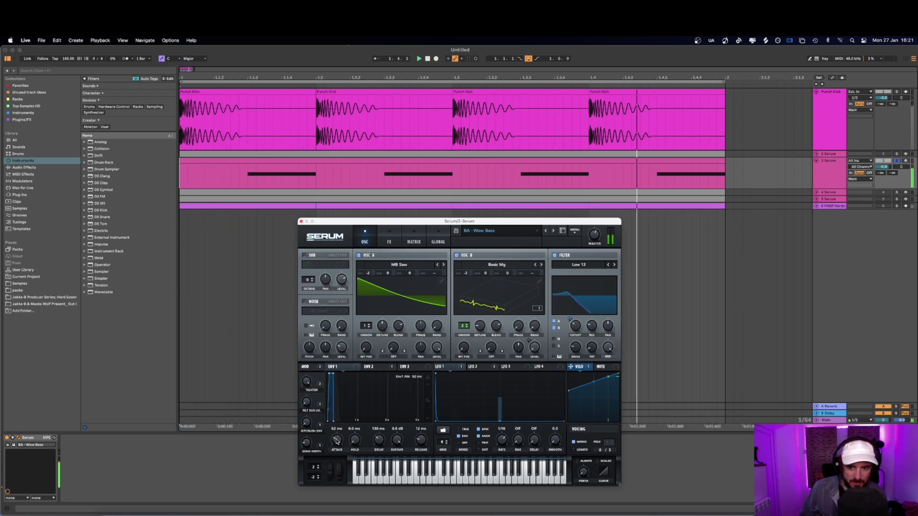
click(300, 222)
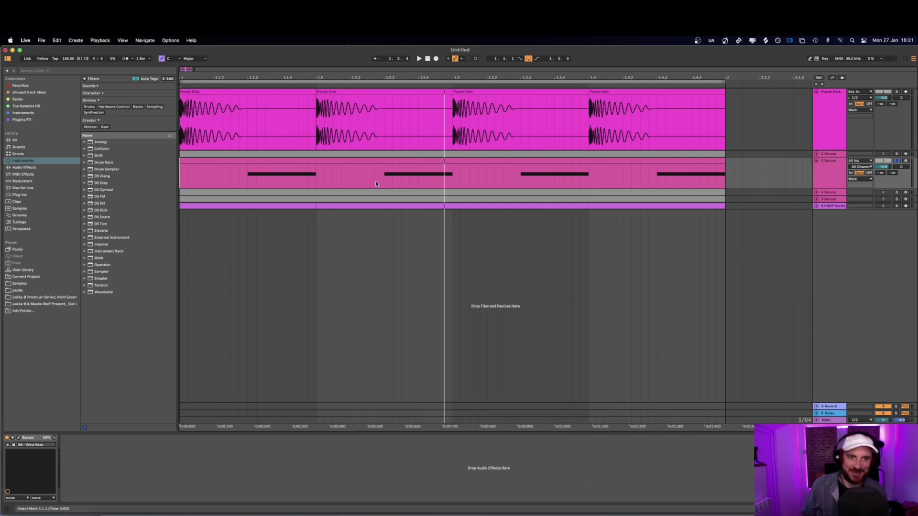
Open the rolling bass clip on the 4 Serum track in an enlarged note editor and play it with the kick.
click(181, 192)
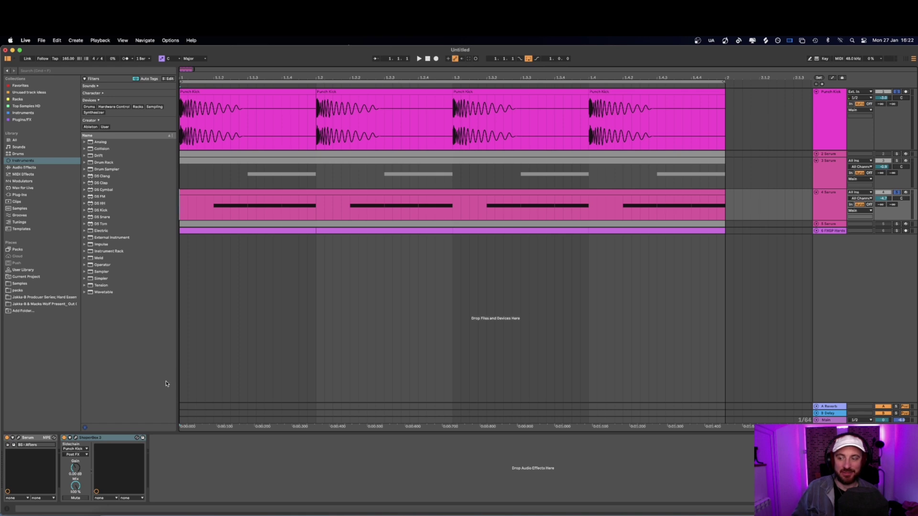
double_click(283, 194)
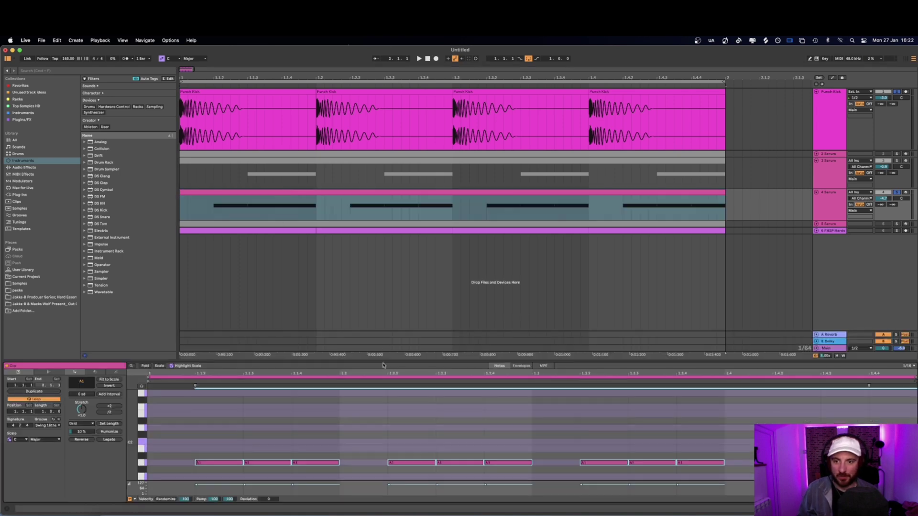
drag(381, 354, 381, 252)
key(space)
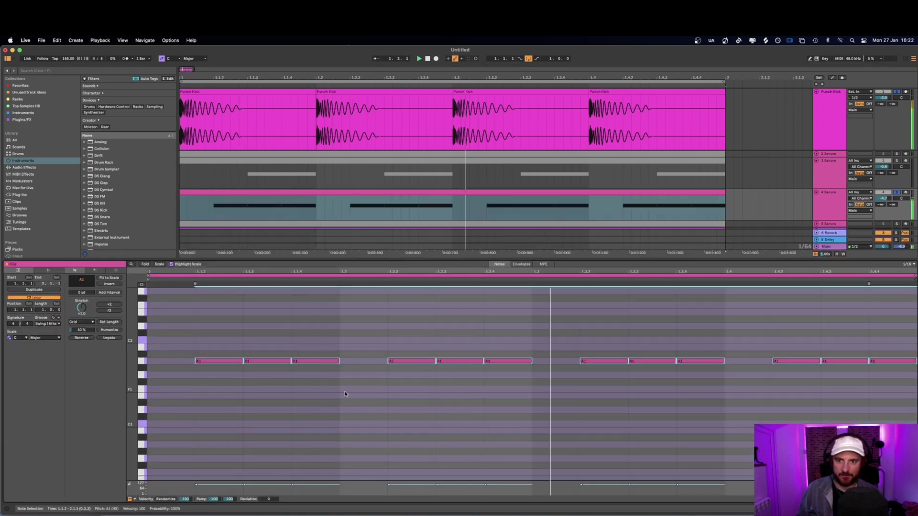
Open ShaperBox 3 on the 4 Serum track and compare the rolling bass with the sidechain effect enabled and bypassed.
click(830, 208)
click(76, 438)
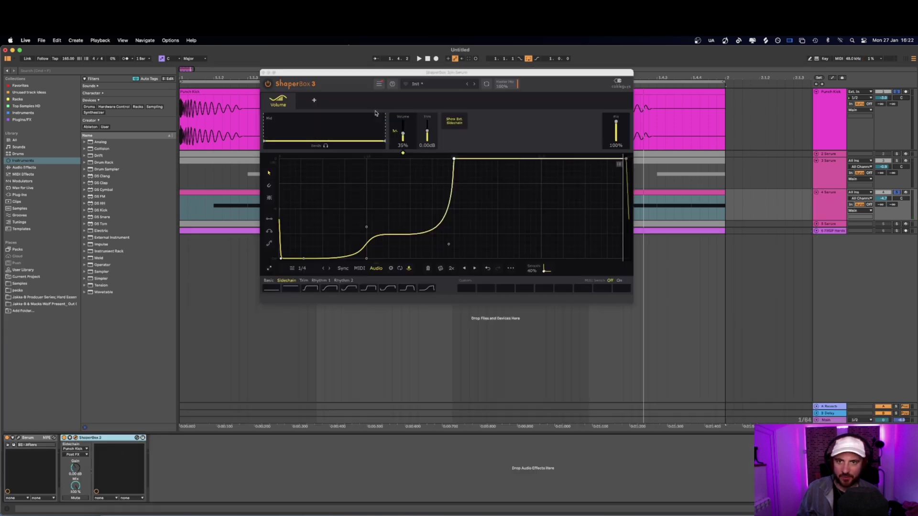
drag(397, 77, 425, 251)
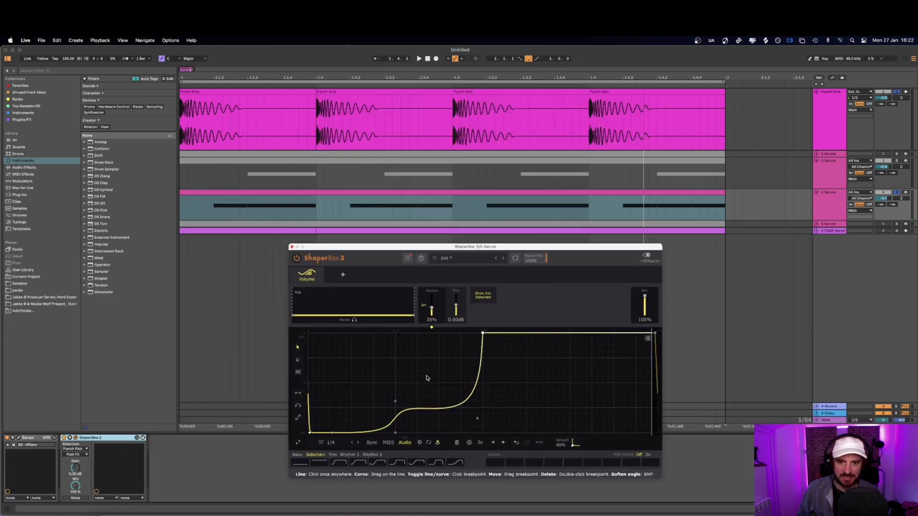
key(space)
key(space)
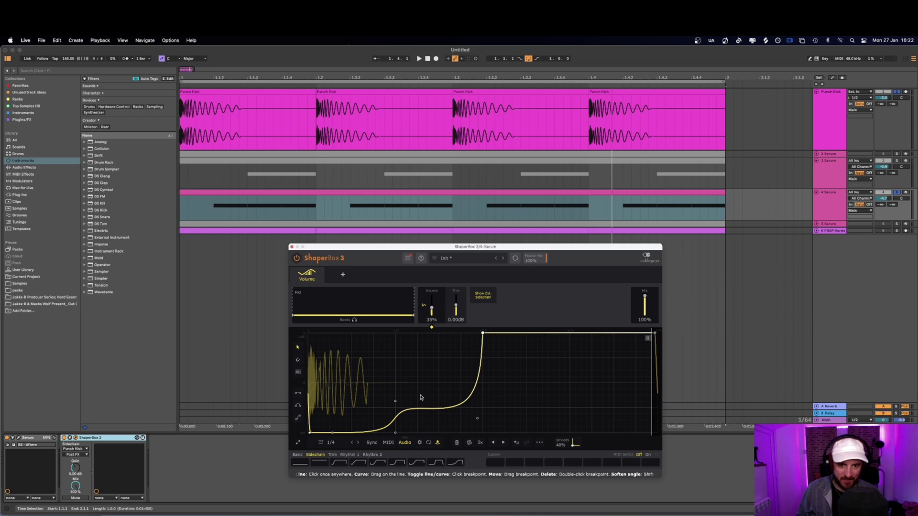
key(space)
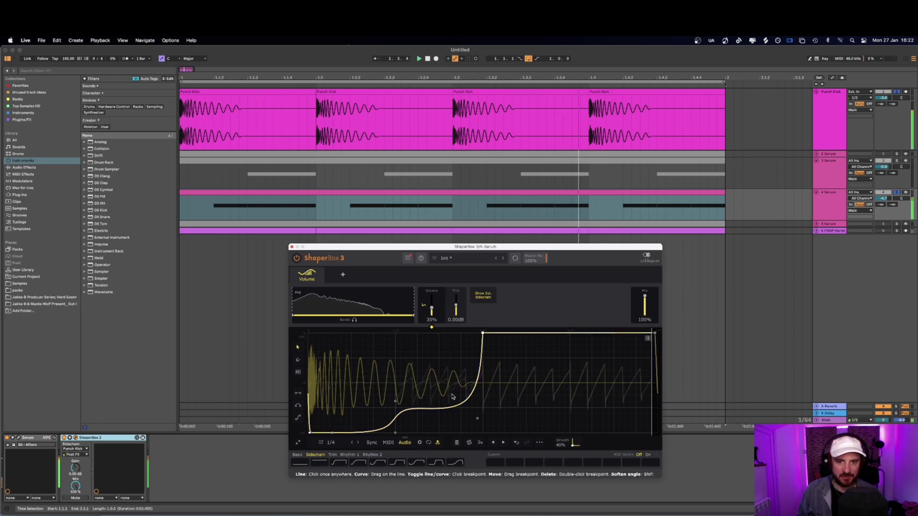
click(64, 439)
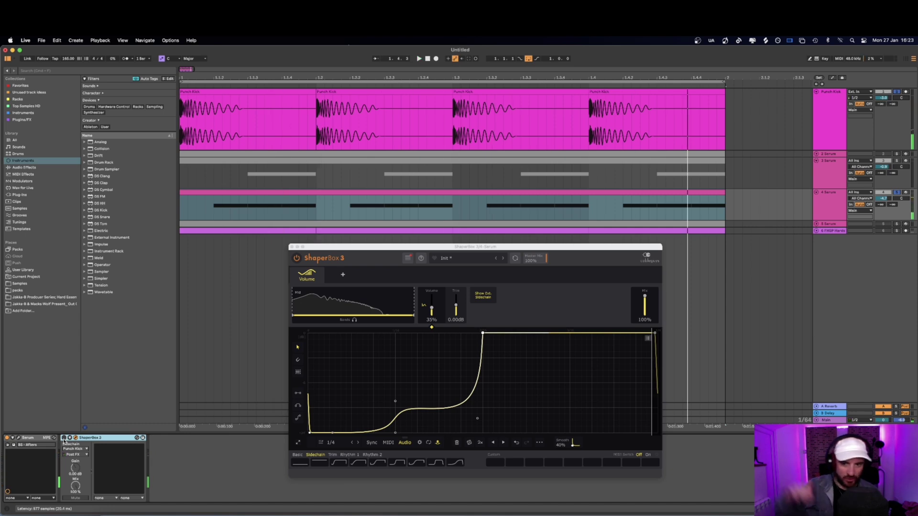
click(64, 439)
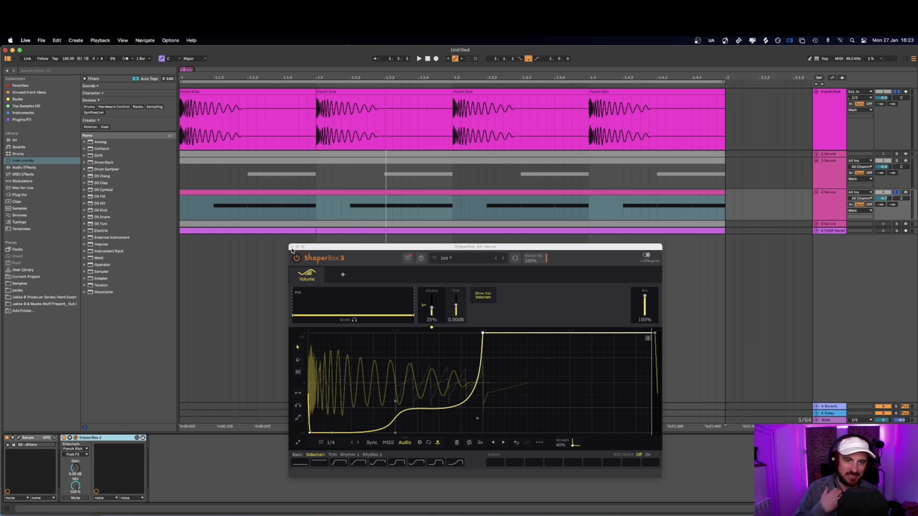
Close ShaperBox 3, reopen the rolling bass clip's notes and loop only the first beat.
double_click(341, 200)
click(292, 246)
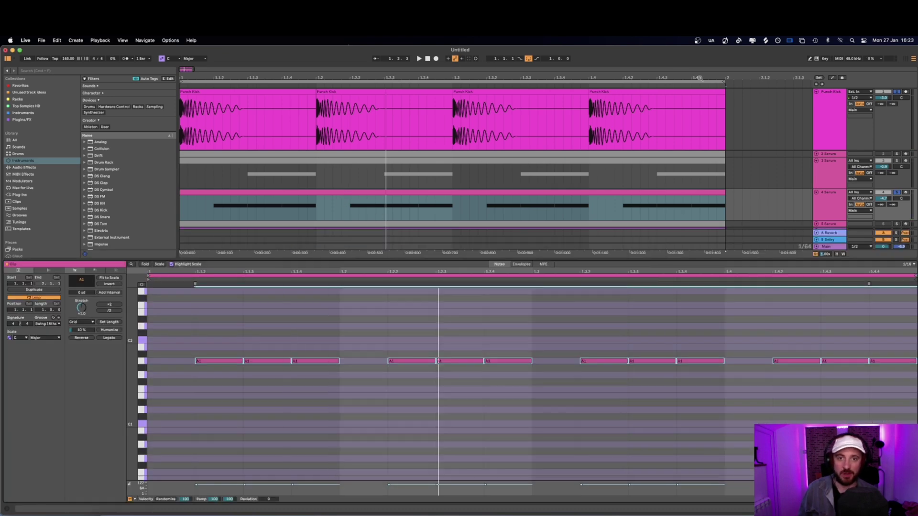
drag(680, 80, 309, 88)
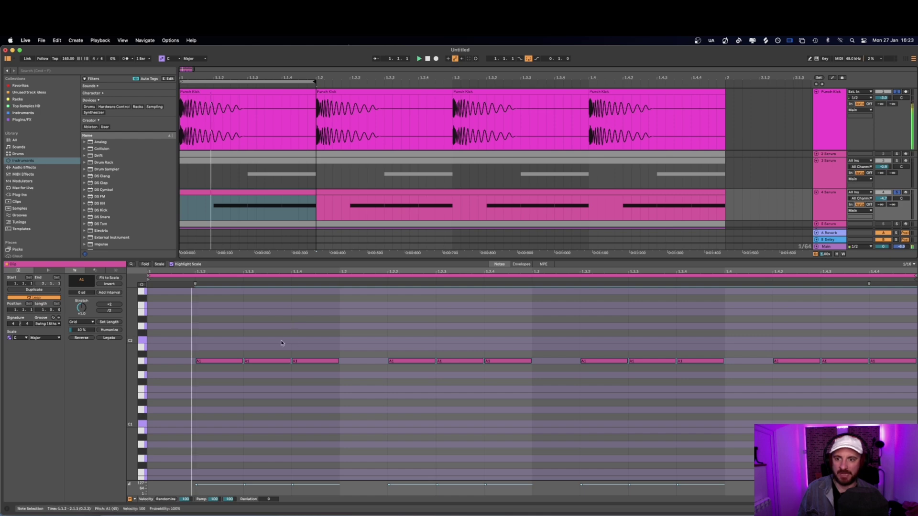
key(super+a)
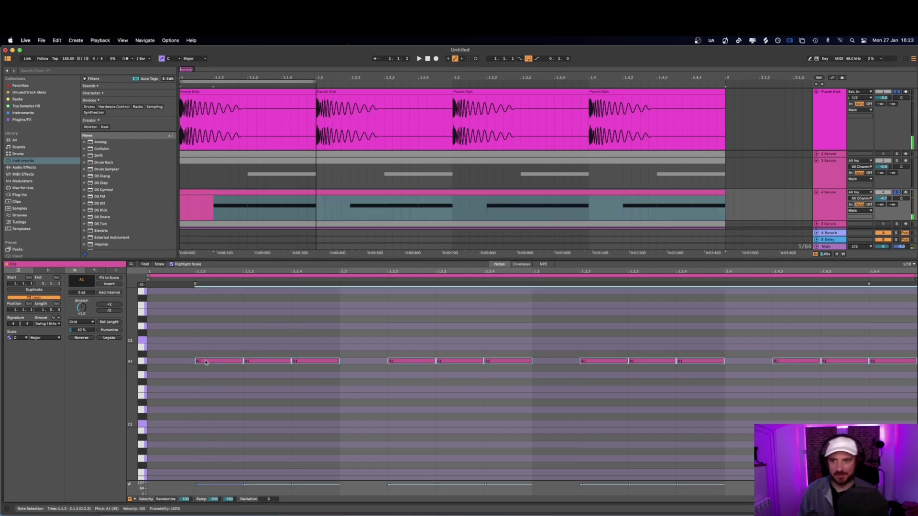
Try the rolling bass without its first A1 note, then restore the note and play the pattern.
double_click(206, 362)
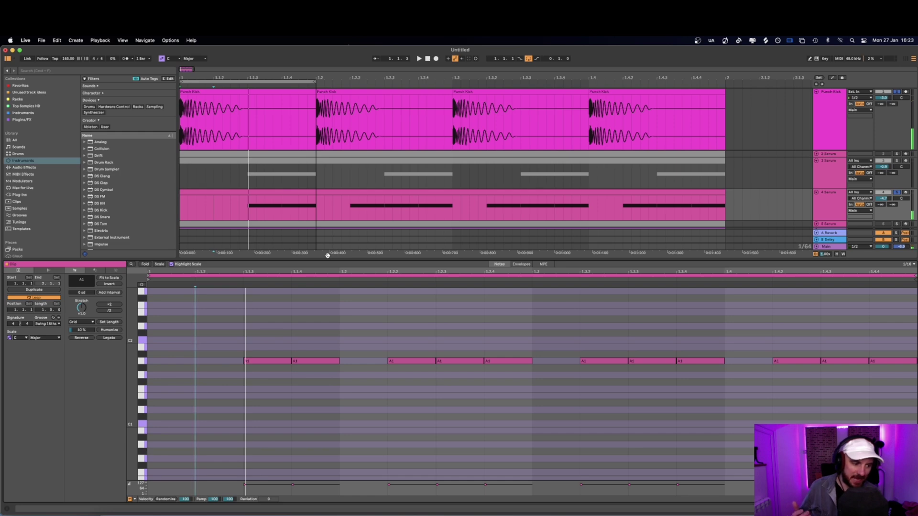
click(404, 362)
double_click(205, 362)
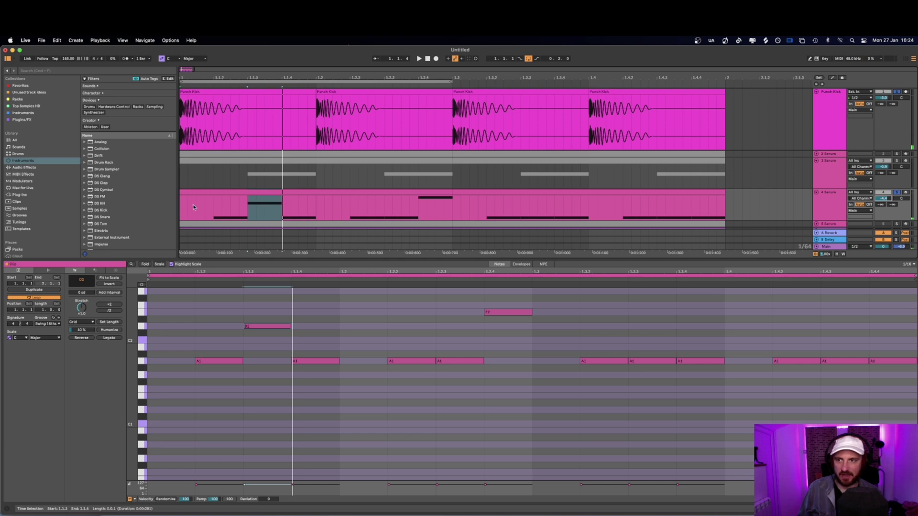
key(space)
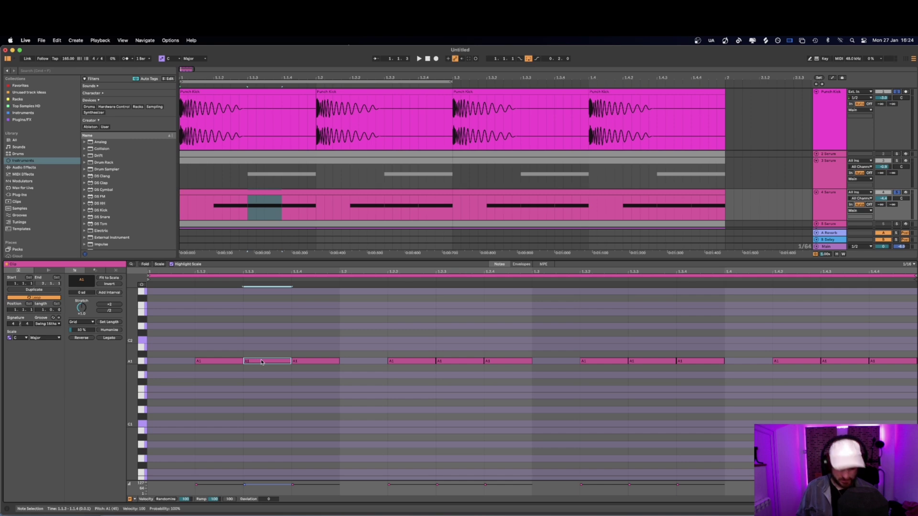
Try raising the middle rolling bass notes of the first two beats an octave to A2 and play the pattern.
drag(261, 362, 263, 291)
drag(449, 375, 459, 291)
key(space)
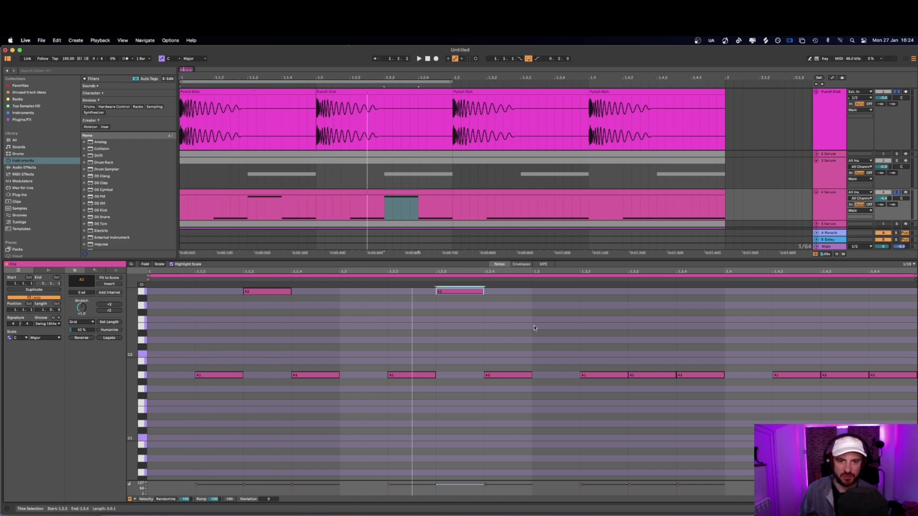
click(548, 306)
drag(548, 306, 268, 378)
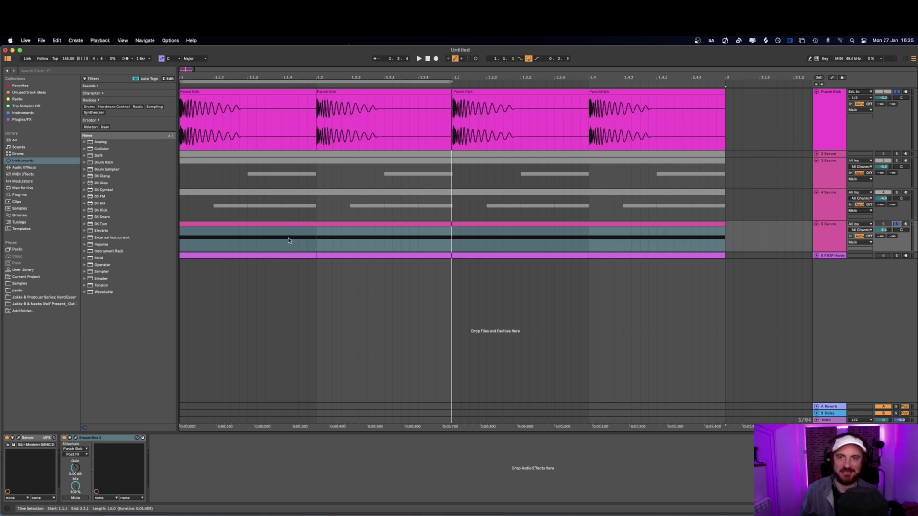
Adjust the 5 Serum track's volume during playback and open that track's ShaperBox 3 window below the clips.
key(space)
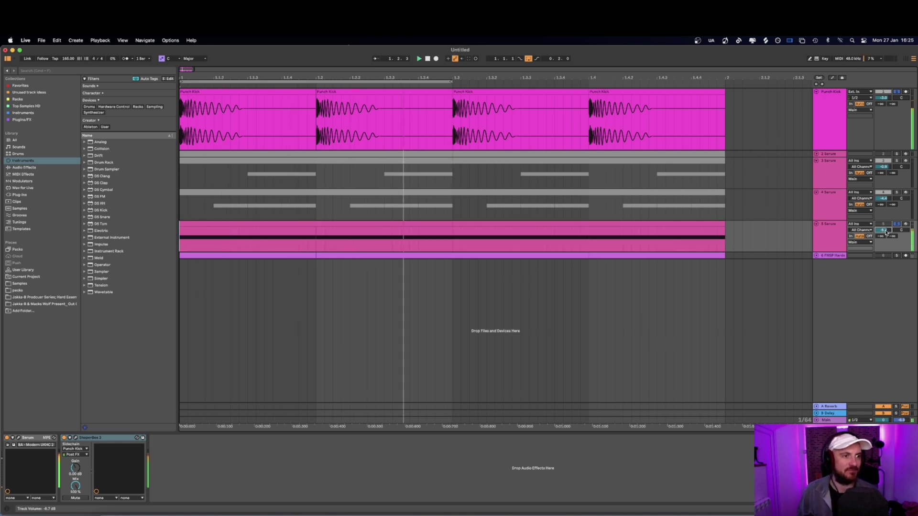
drag(886, 232, 886, 232)
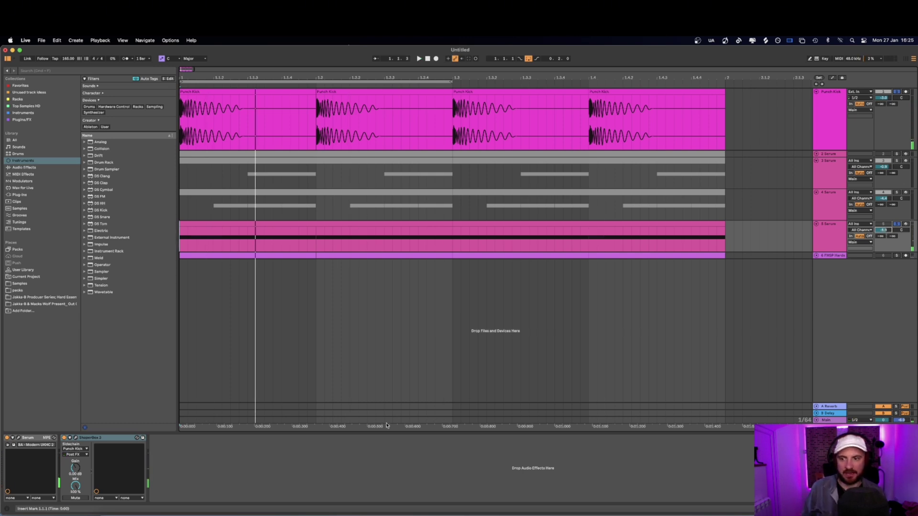
click(78, 438)
drag(431, 71, 453, 260)
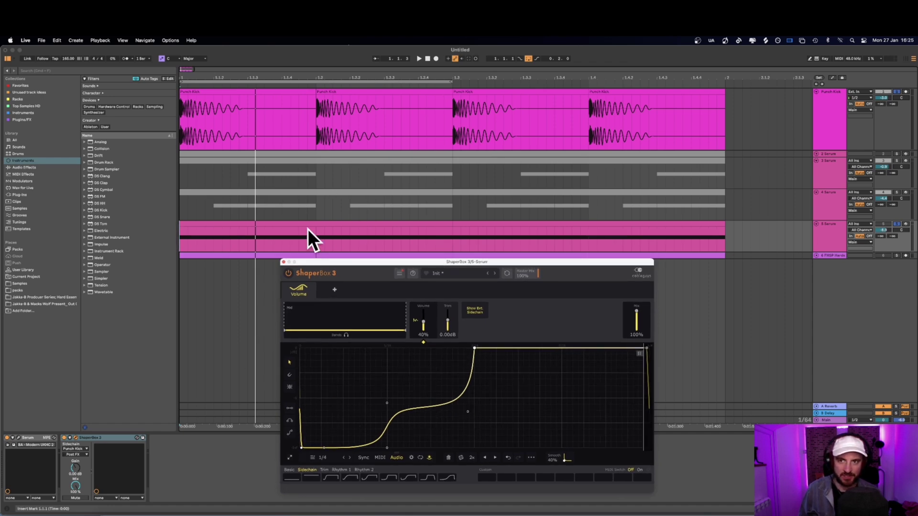
Play the sustained bass against the punch kick and compare it with ShaperBox 3 switched off and on.
key(space)
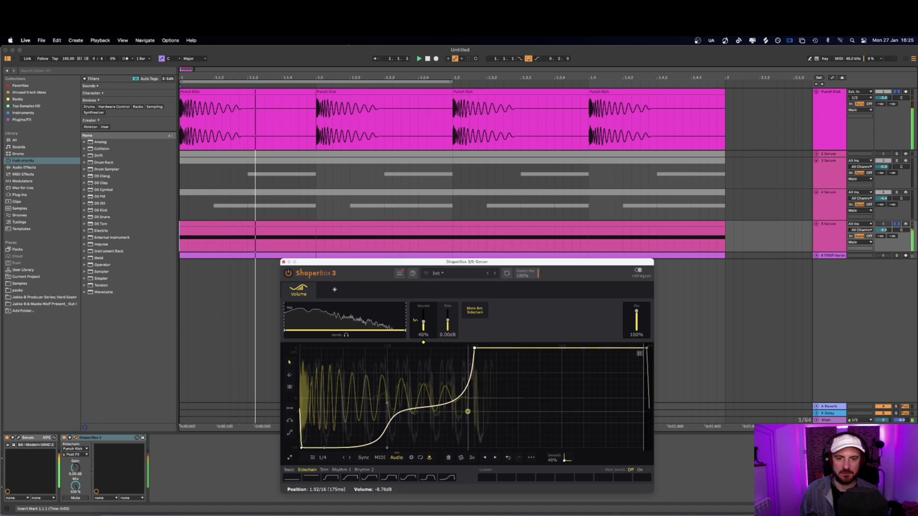
click(64, 438)
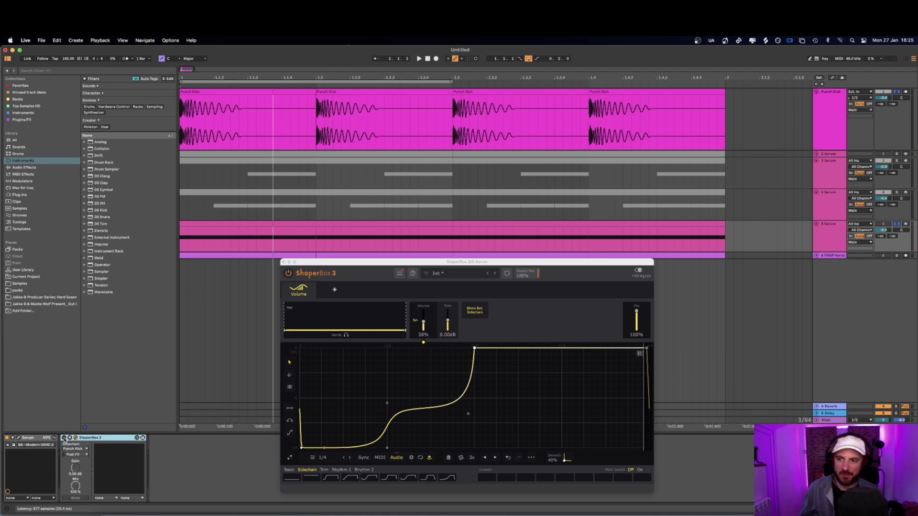
key(space)
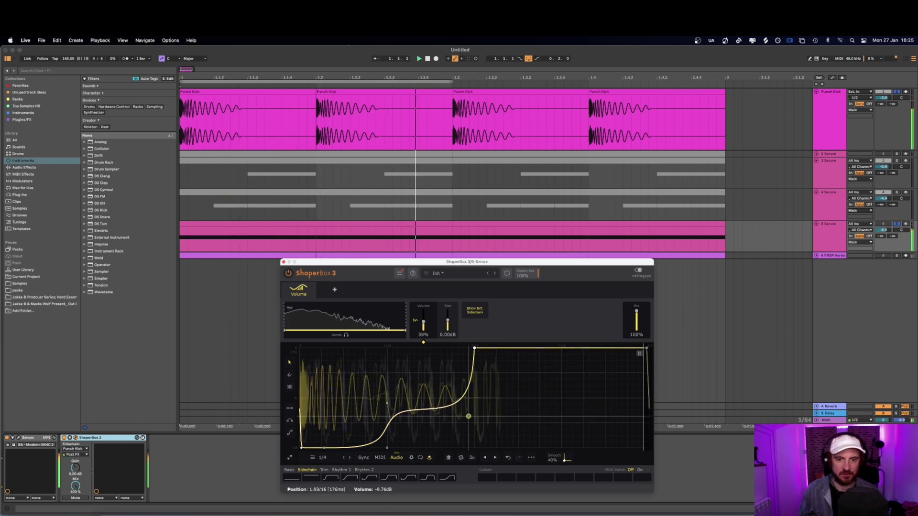
Reshape the 5 Serum track's ShaperBox 3 volume curve during playback, starting the rise earlier and adjusting the middle plateau's level.
drag(460, 403, 475, 423)
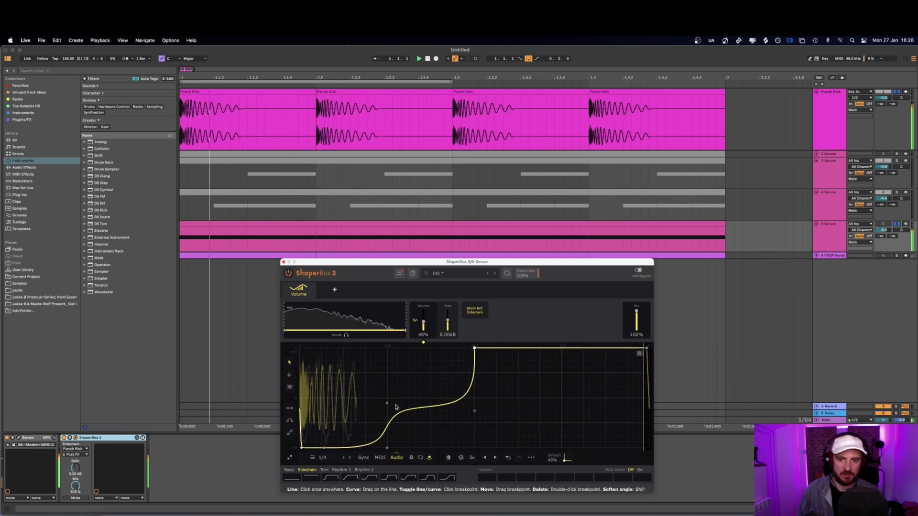
mouse_move(386, 403)
mouse_down()
mouse_move(387, 386)
mouse_move(387, 400)
mouse_up()
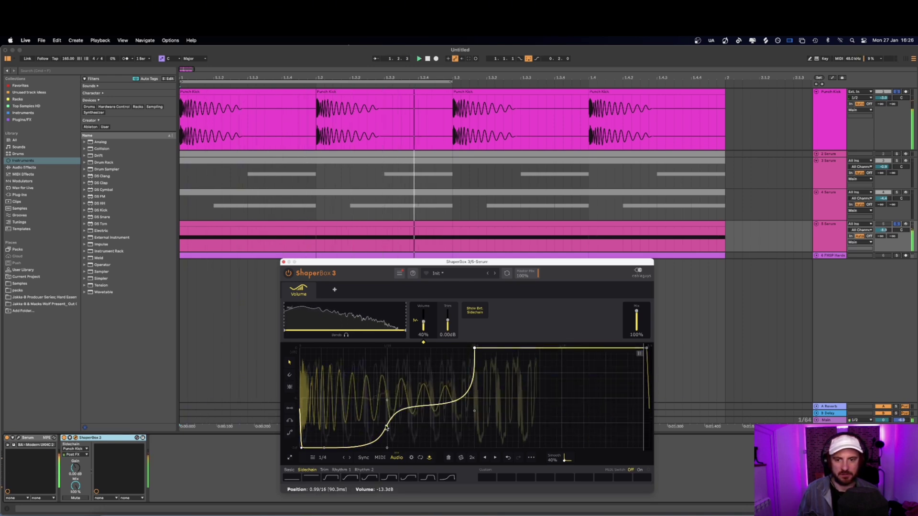
drag(387, 448, 349, 447)
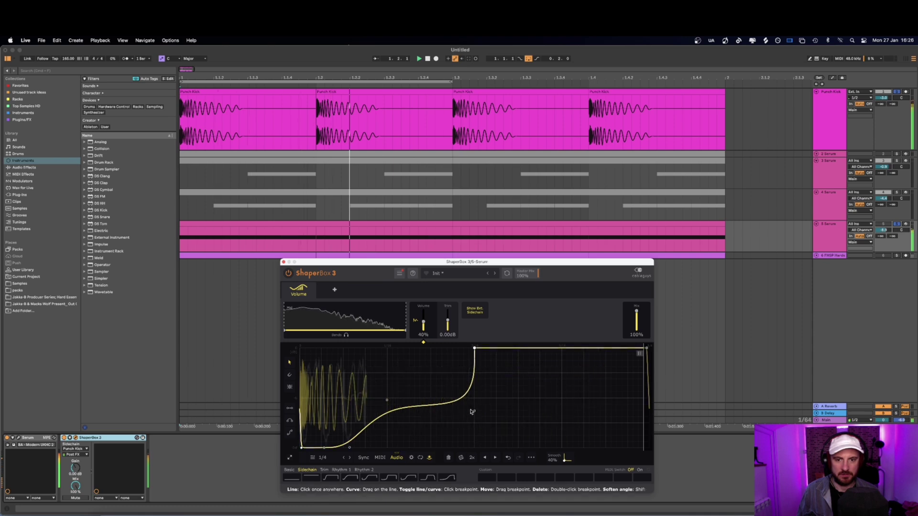
drag(386, 400, 387, 408)
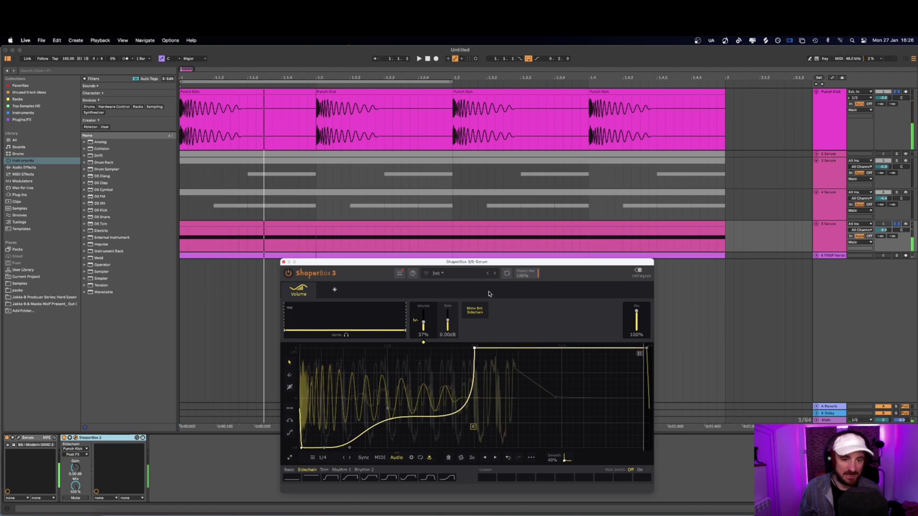
Reposition the 5 Serum track's ShaperBox 3 window and close it.
drag(486, 264, 456, 267)
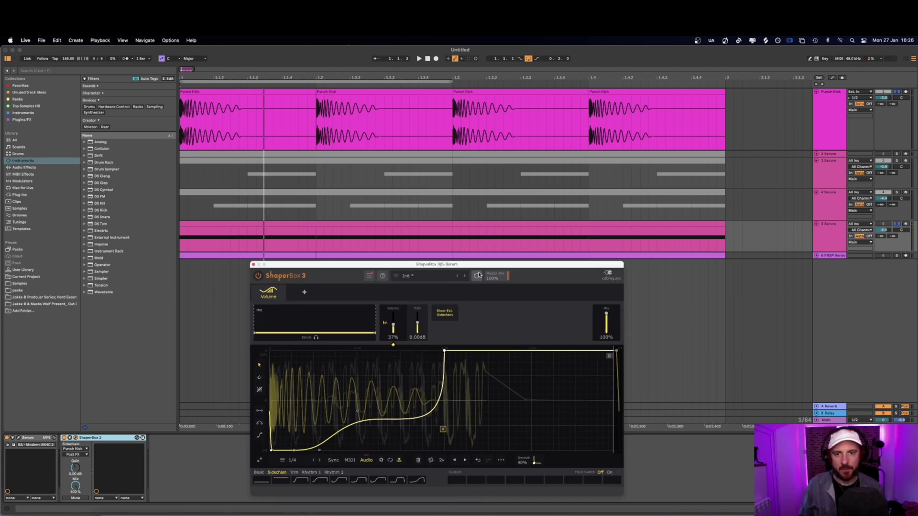
drag(479, 264, 505, 248)
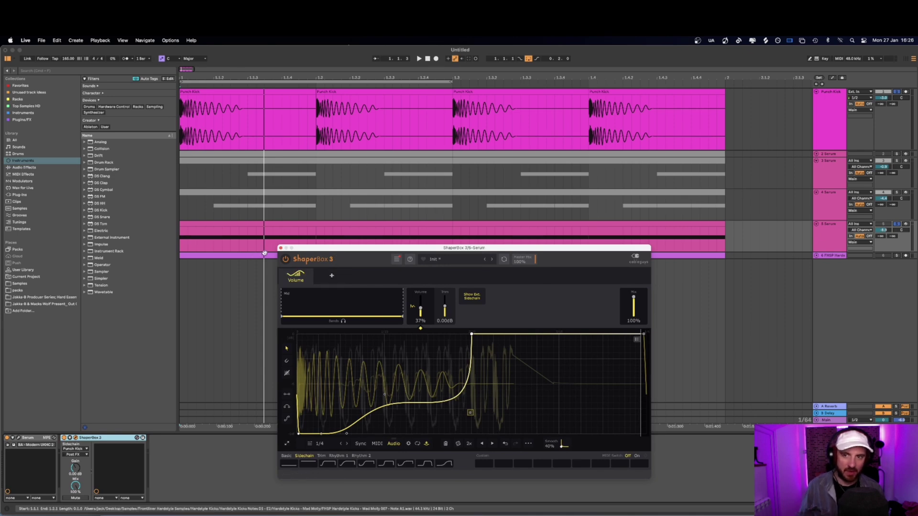
drag(294, 249, 242, 257)
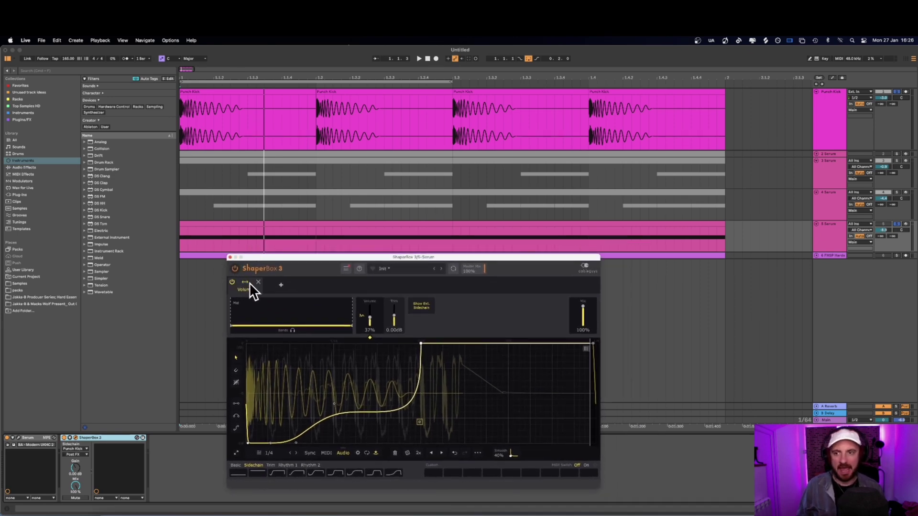
drag(301, 260, 321, 254)
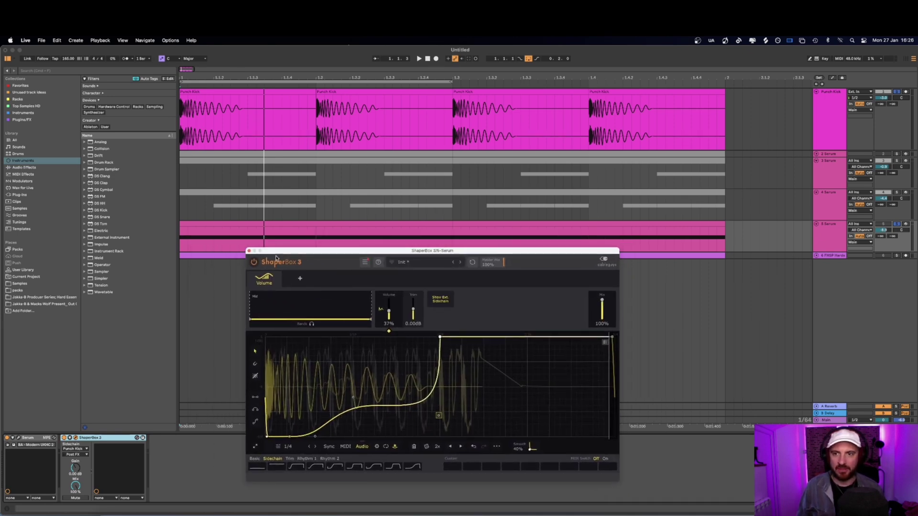
click(249, 251)
Select the first clip on the 6 FHSP track and open that track's ShaperBox 3 window below the clips.
click(180, 271)
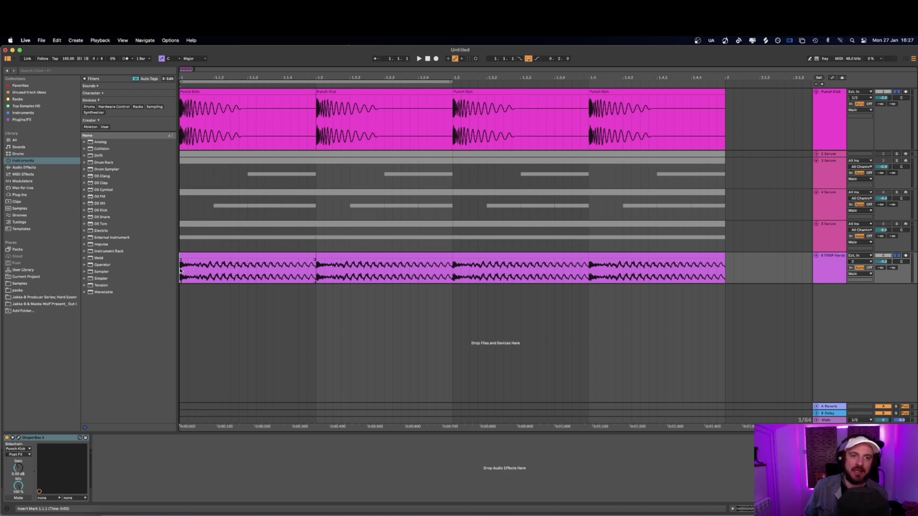
double_click(206, 267)
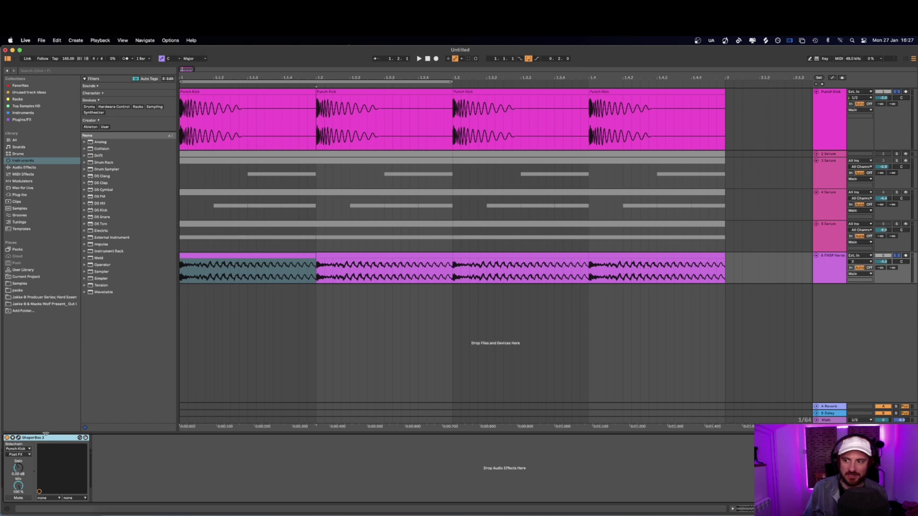
click(18, 438)
drag(420, 72, 480, 299)
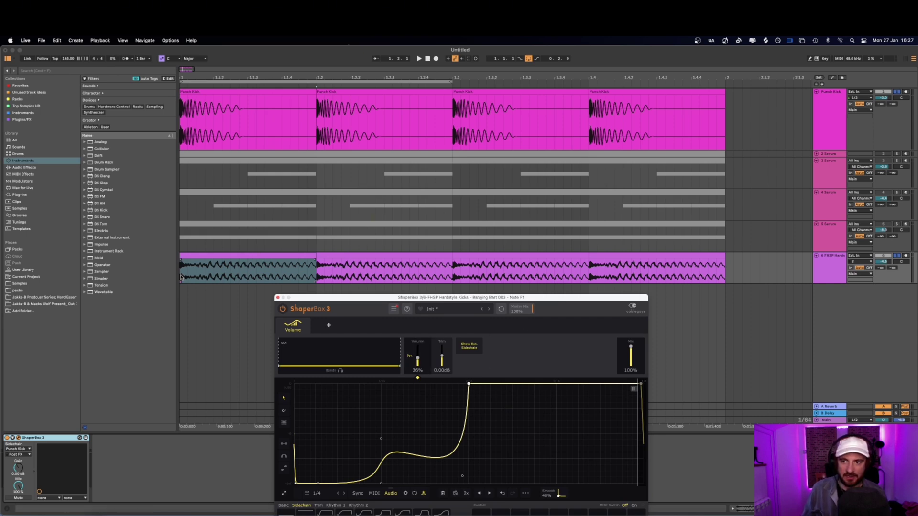
Play the FHSP bass sample with the loop extended to the full four beats, comparing ShaperBox 3 off and on.
key(space)
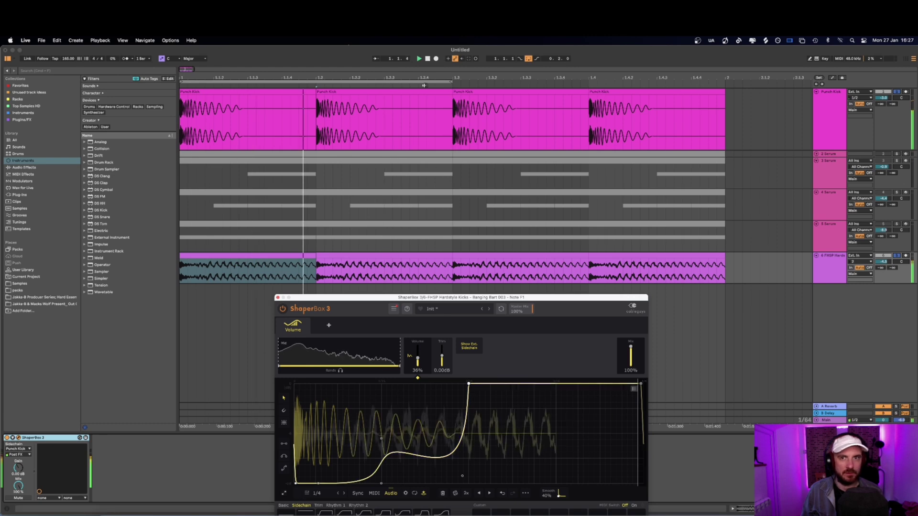
drag(454, 81, 724, 82)
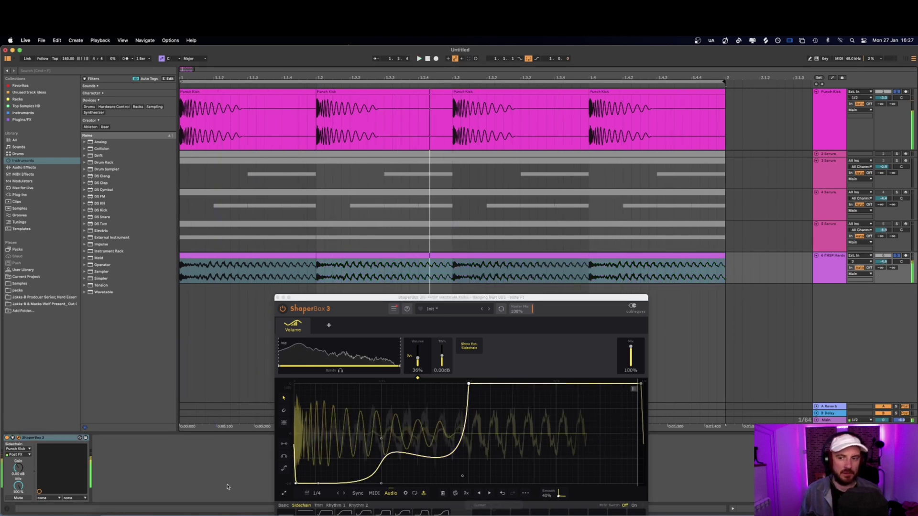
click(7, 438)
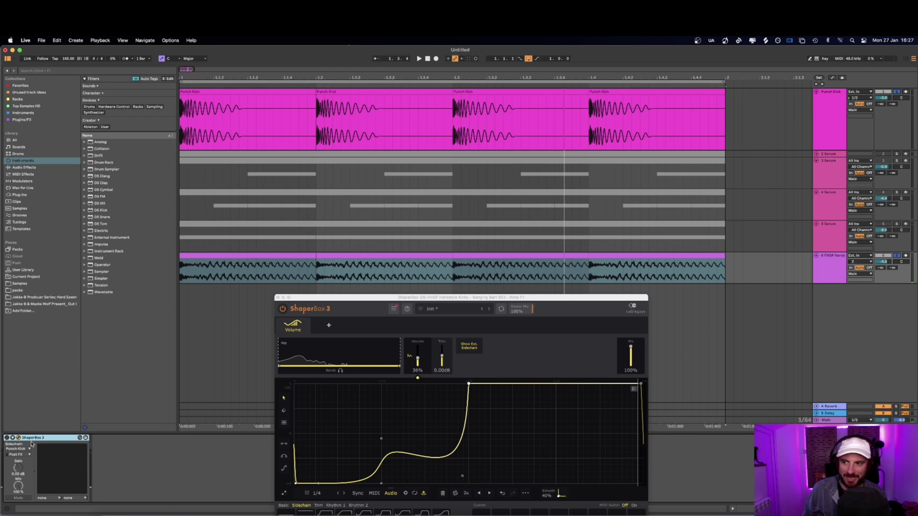
click(7, 438)
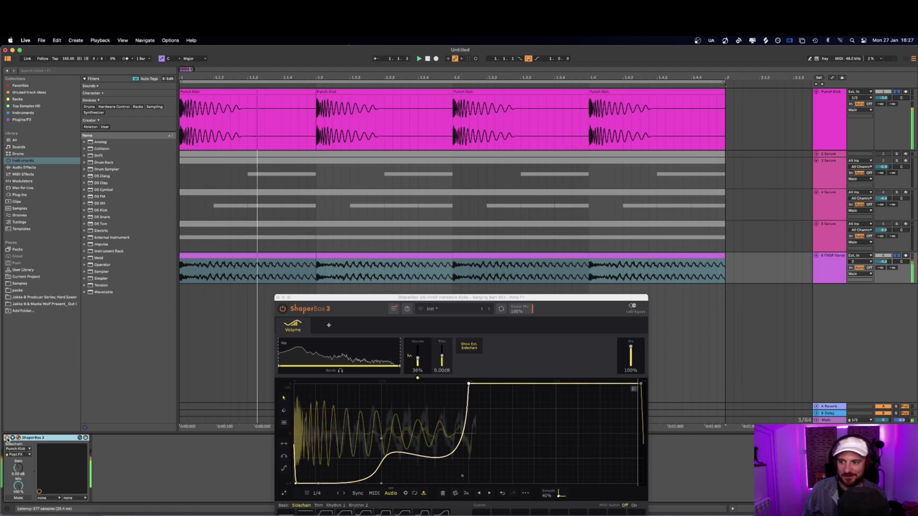
Try higher and lower middle sections and different rise starts in the FHSP track's ShaperBox 3 volume curve during playback.
click(383, 485)
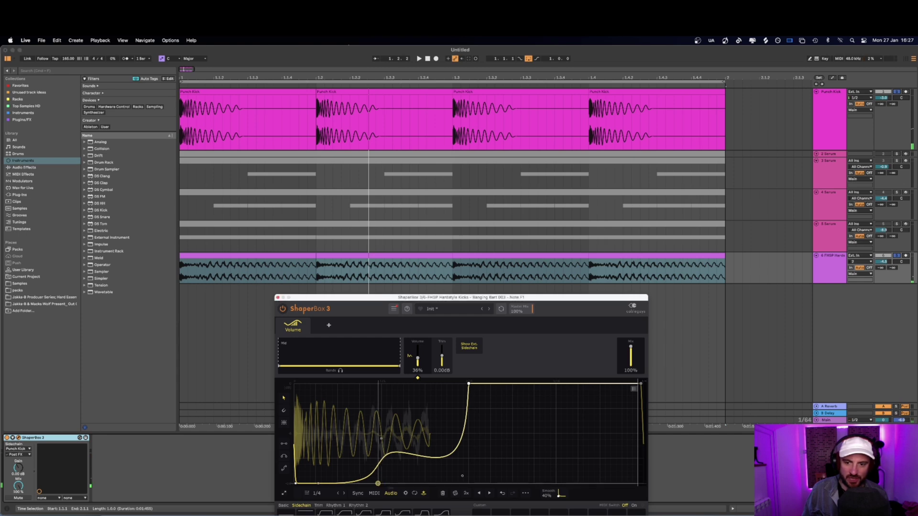
drag(381, 454, 381, 440)
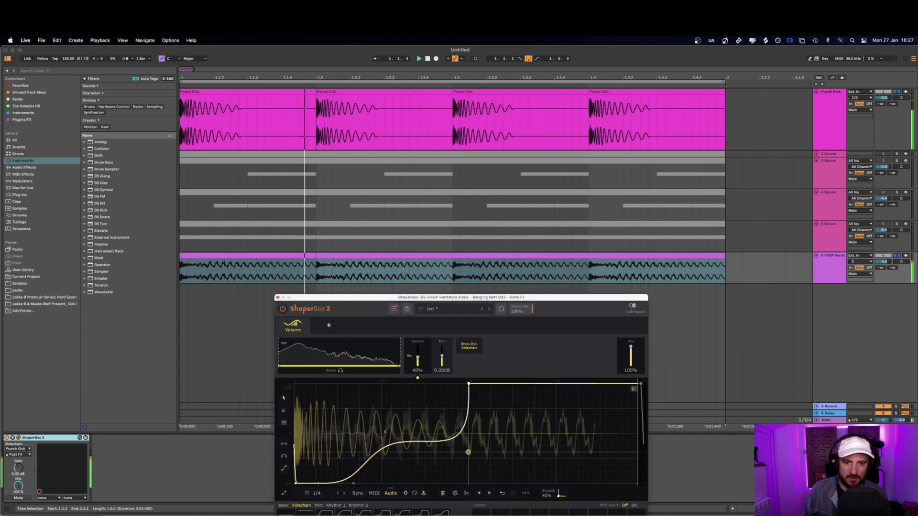
drag(468, 452, 450, 471)
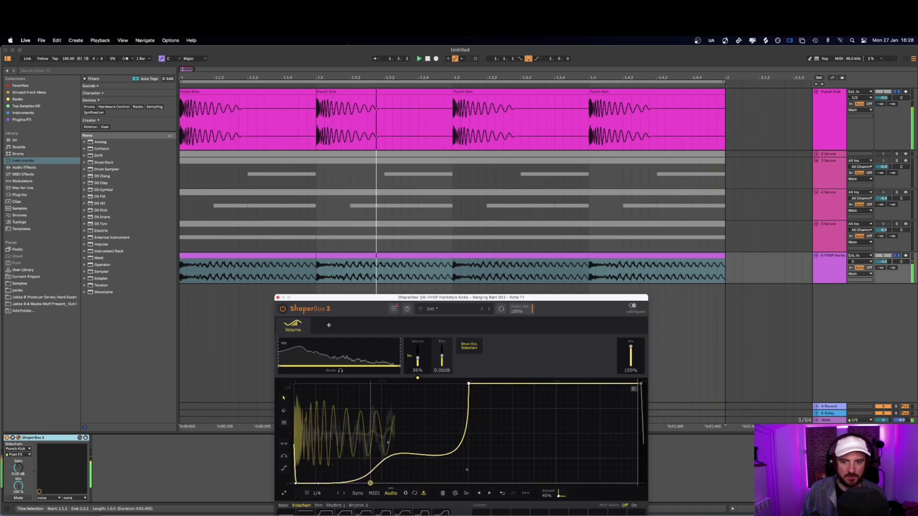
drag(337, 482, 371, 483)
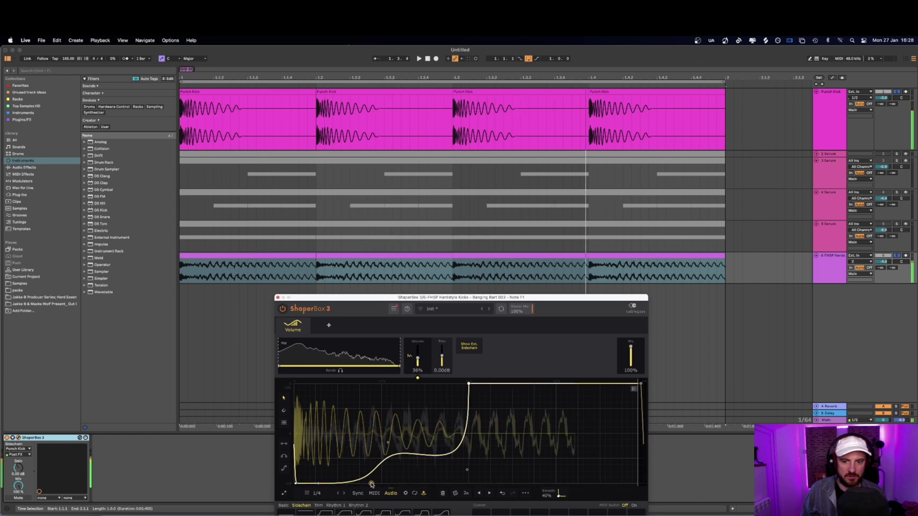
Close the FHSP track's ShaperBox 3 window and fold the track.
click(278, 298)
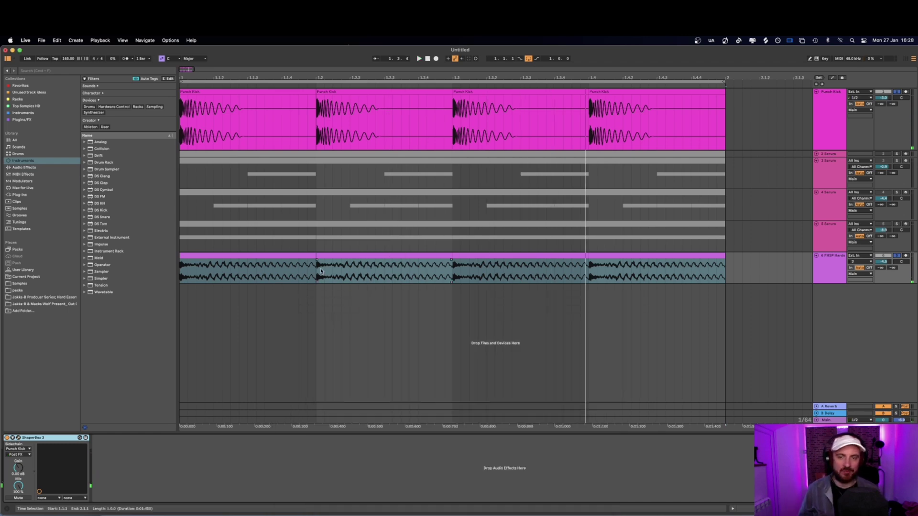
click(812, 255)
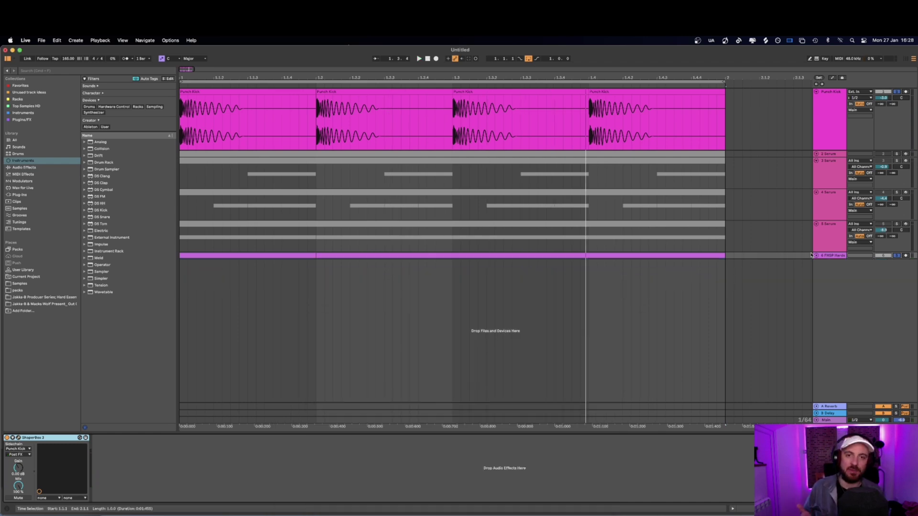